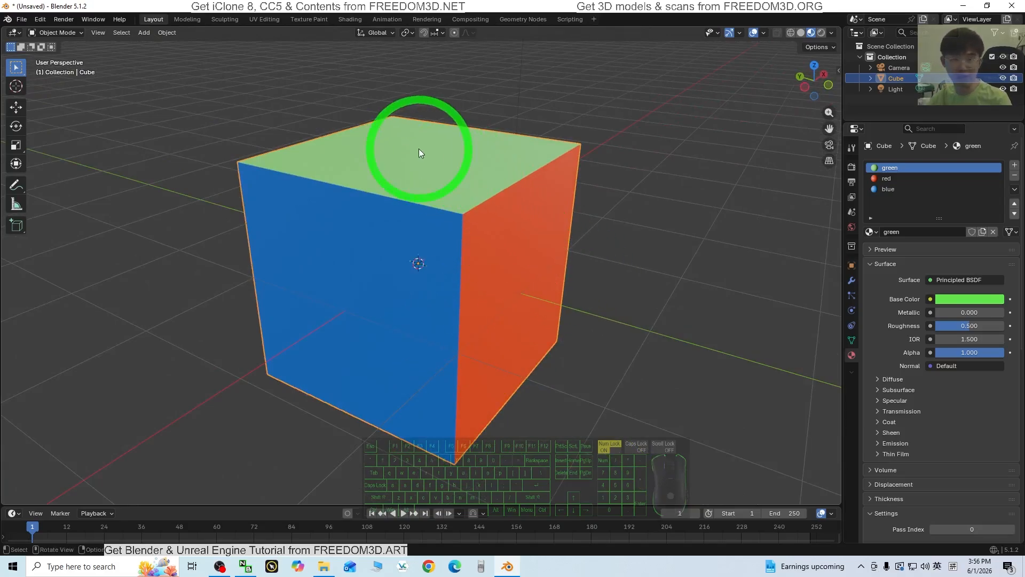
Orbit around the finished cube to show its green, red and blue faces from several angles
middle_drag(419, 195, 258, 227)
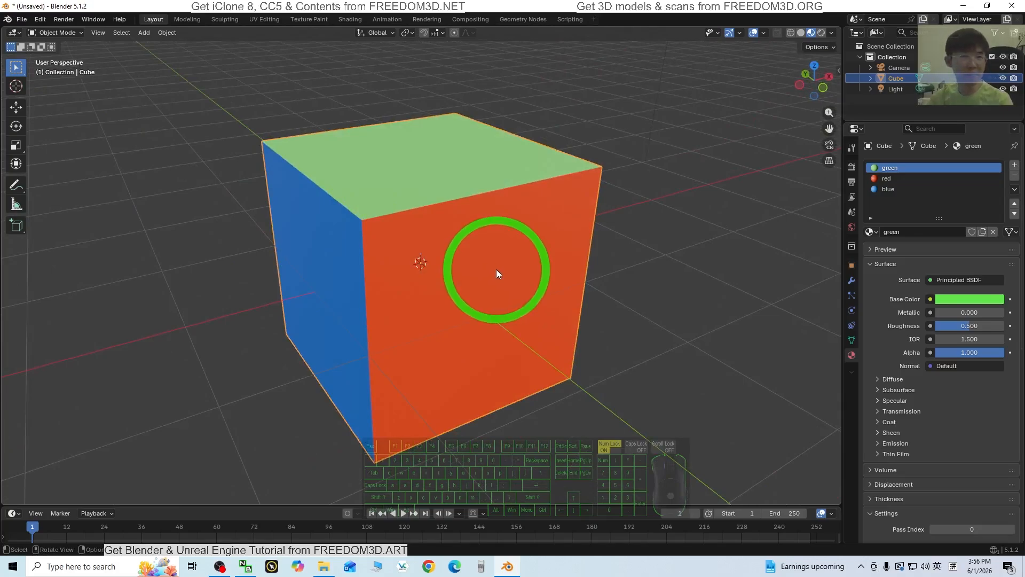
middle_drag(473, 310, 473, 309)
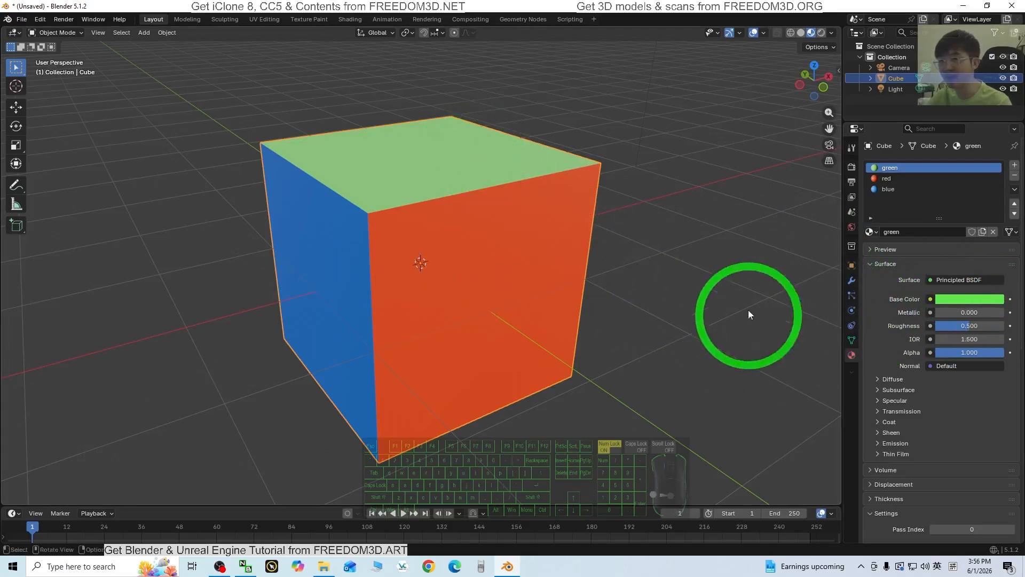
middle_drag(516, 364, 338, 270)
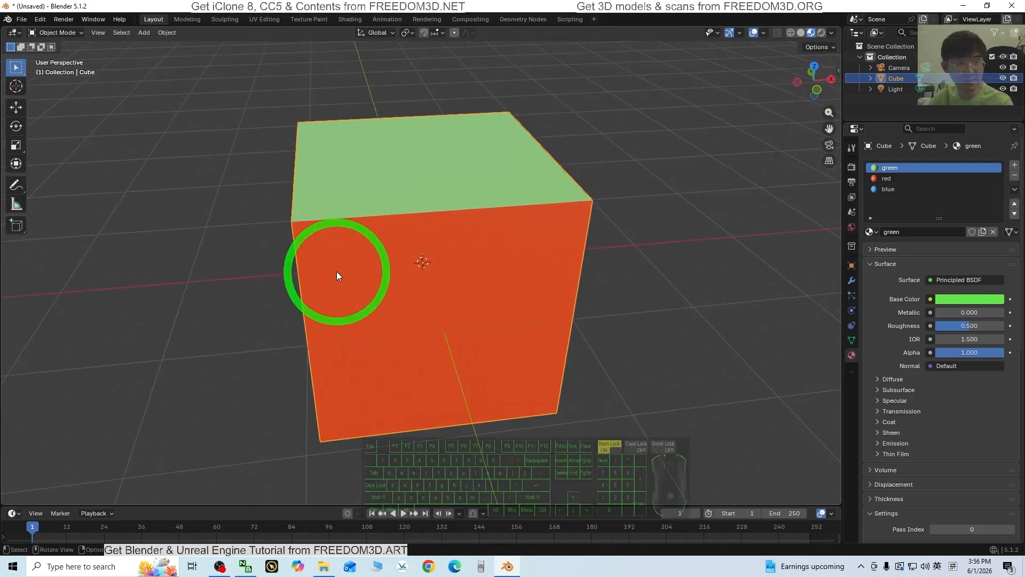
middle_drag(419, 333, 455, 334)
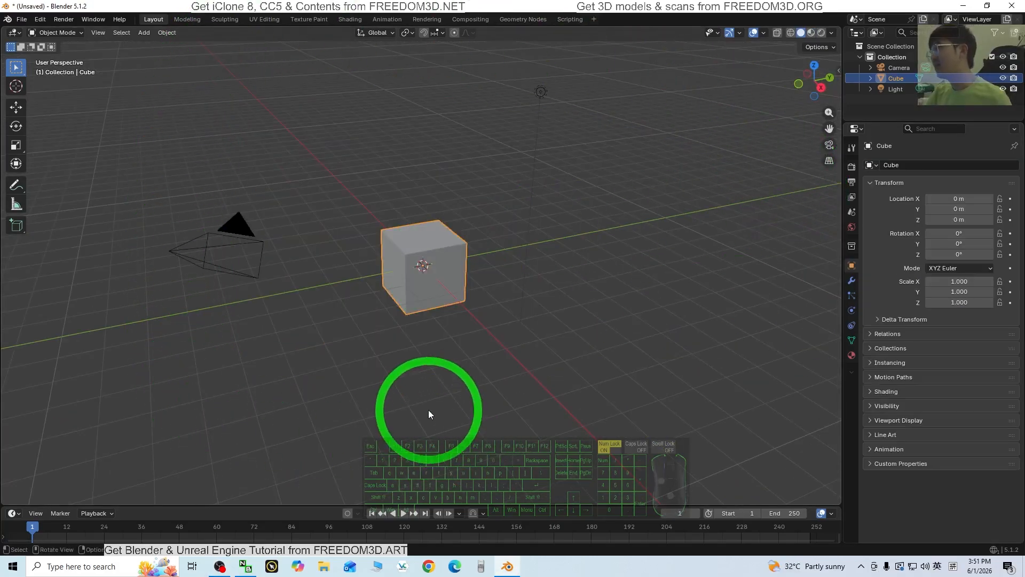
Switch to Material Preview shading, zoom in on the cube, and open its Material Properties
click(811, 34)
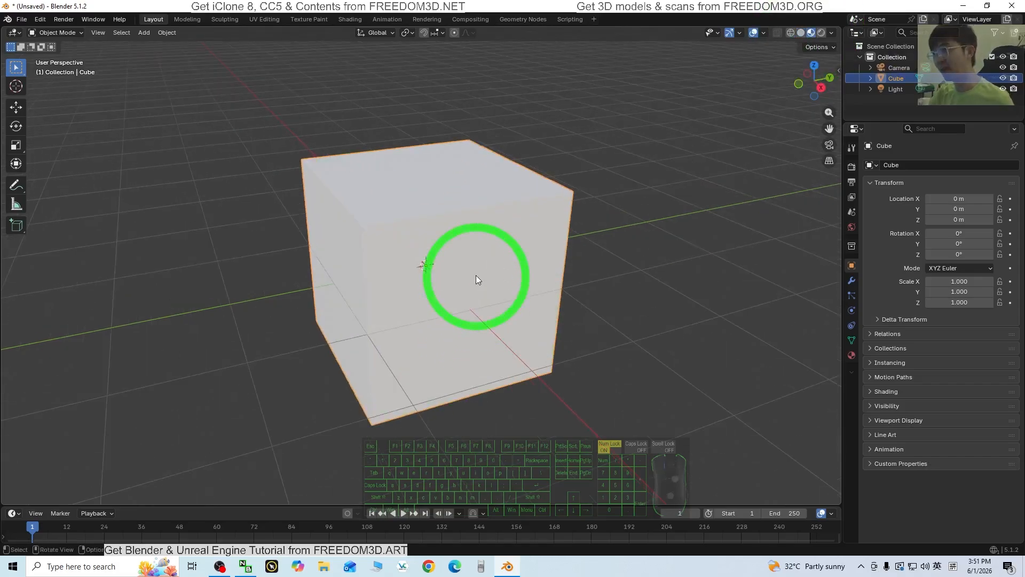
scroll(467, 286, up, 4)
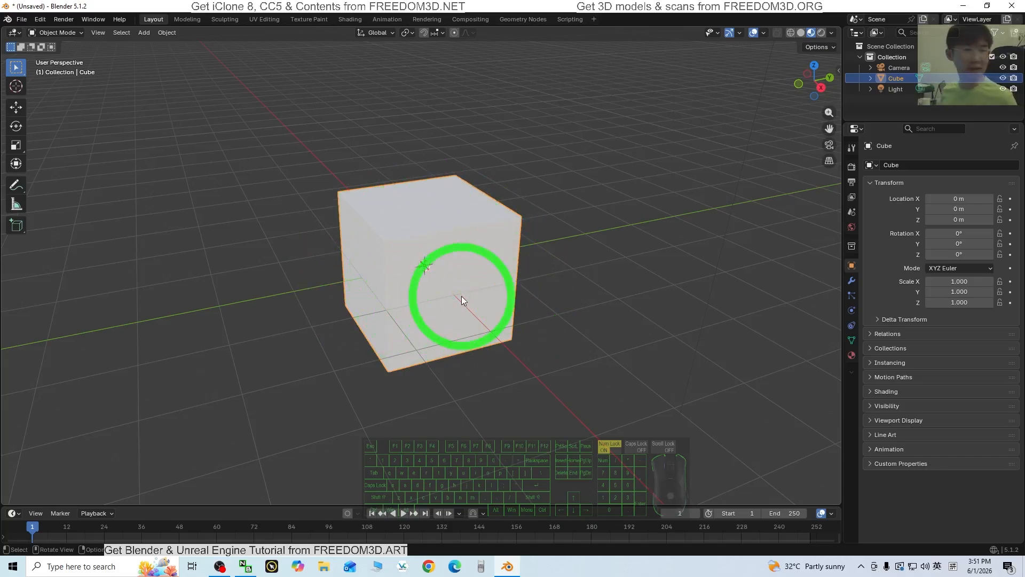
middle_drag(468, 392, 530, 324)
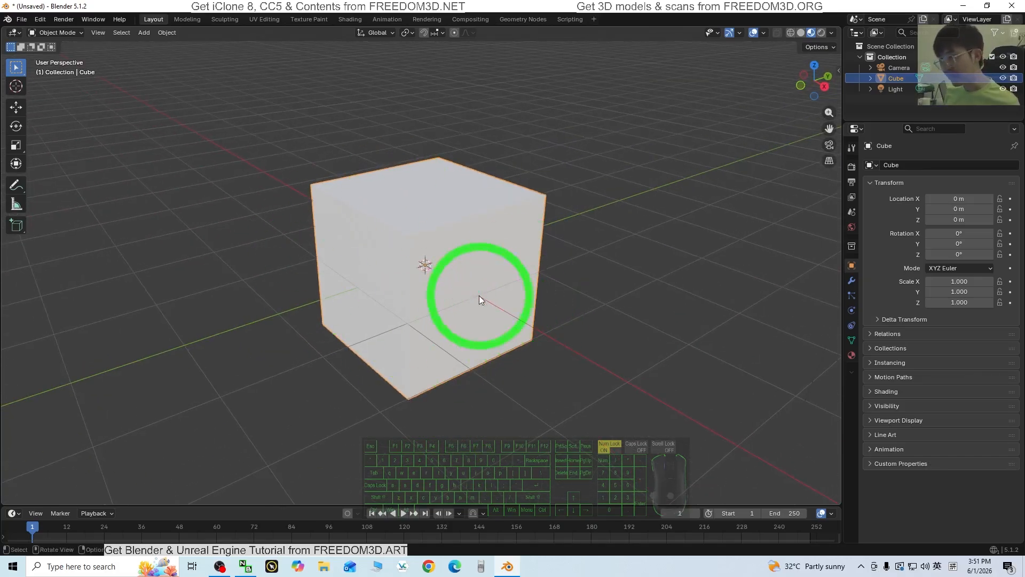
click(851, 355)
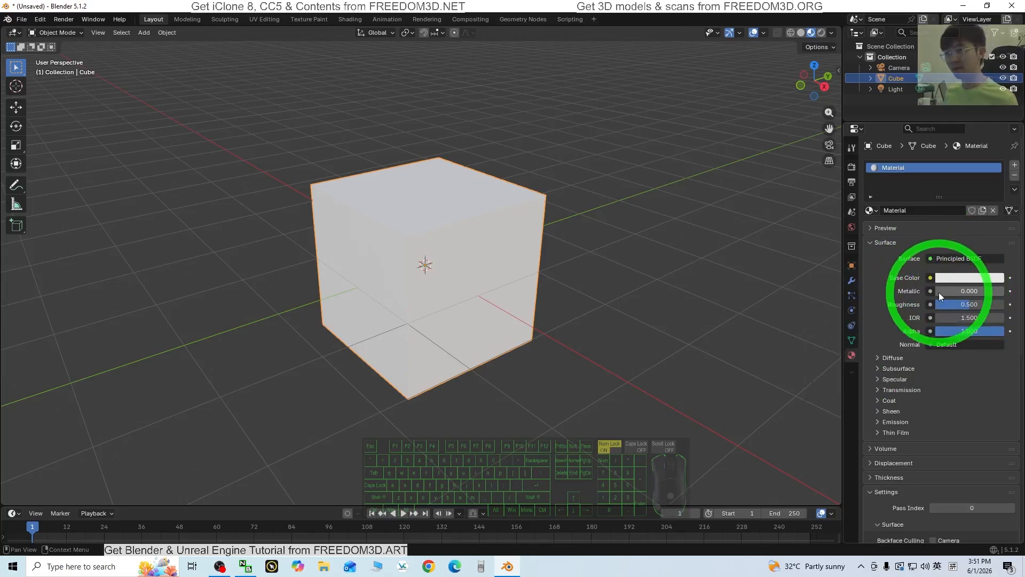
Replace the cube's material with a new Material.001 whose Base Color is bright green
click(1014, 177)
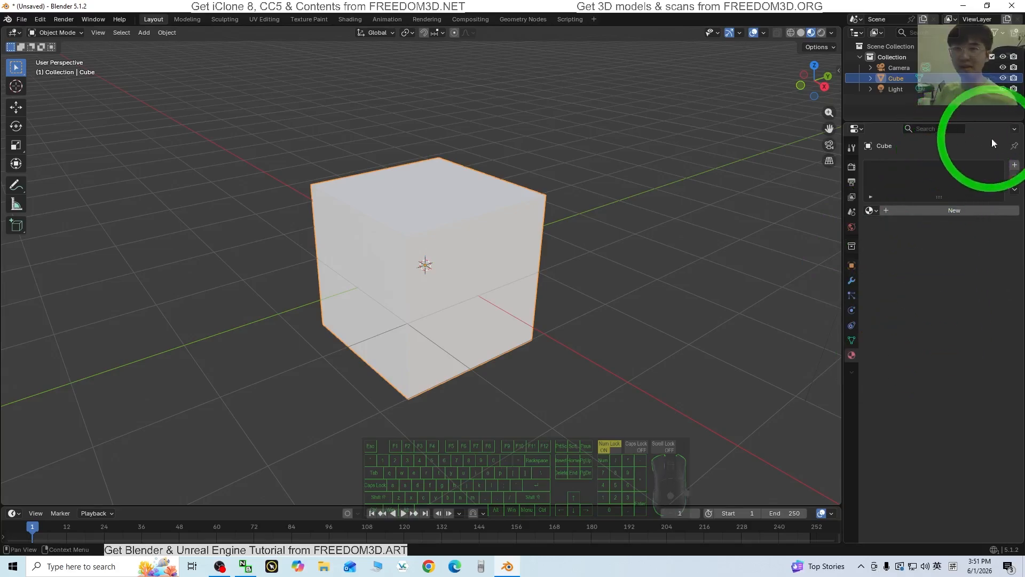
click(910, 211)
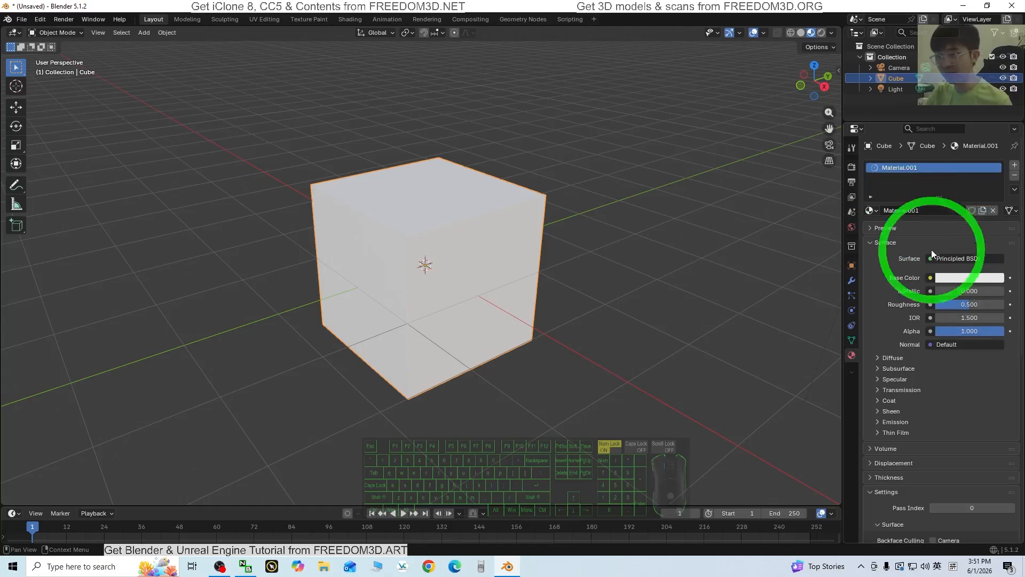
click(963, 279)
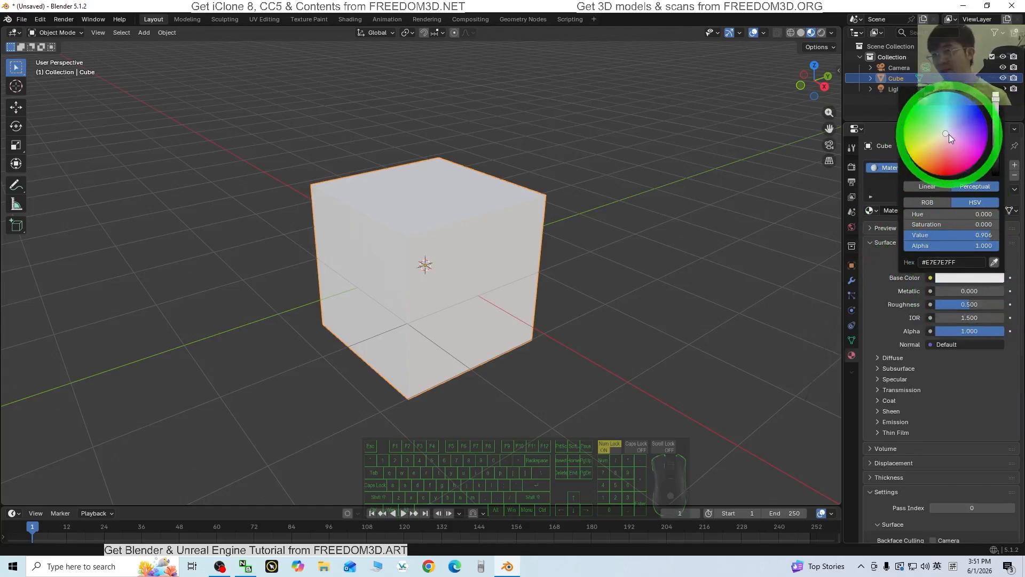
drag(949, 133, 918, 124)
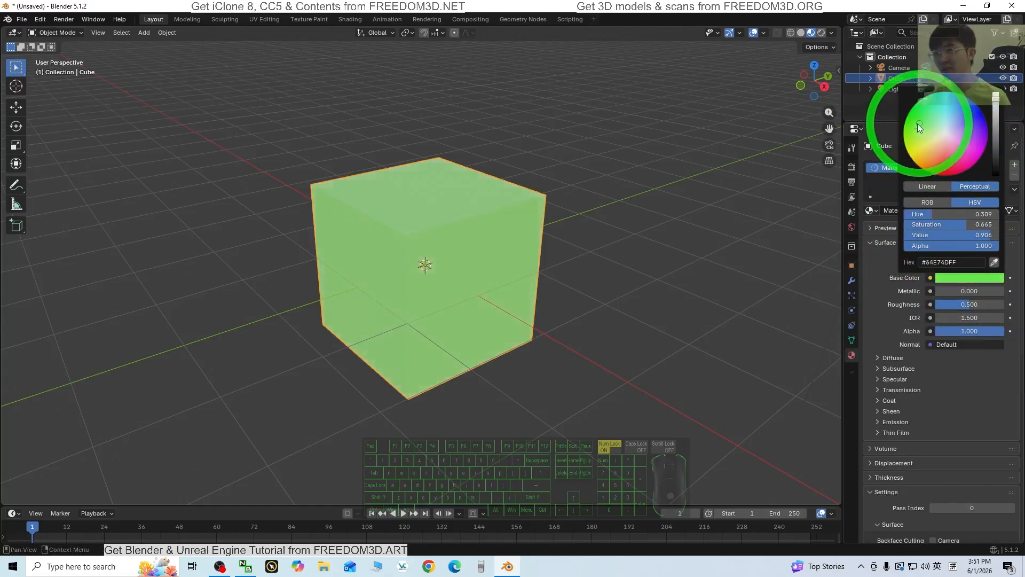
scroll(547, 287, up, 1)
scroll(546, 286, down, 2)
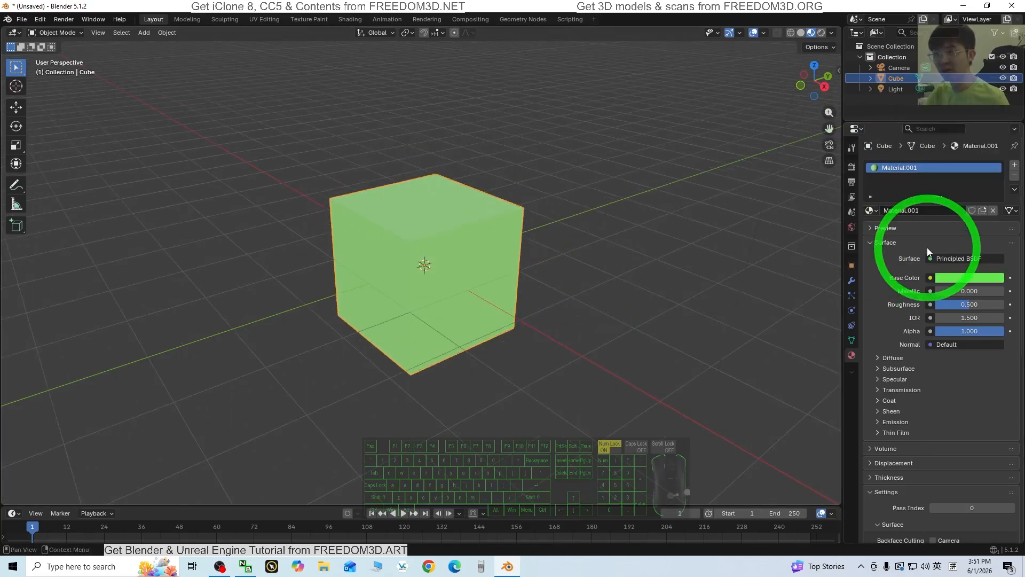
click(950, 277)
middle_drag(545, 235, 422, 184)
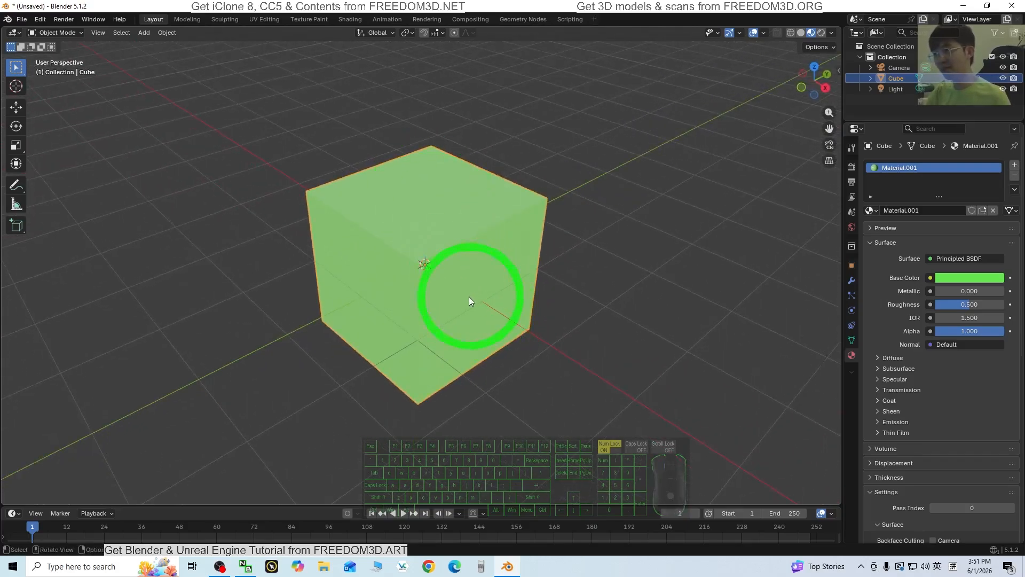
middle_drag(392, 310, 496, 272)
middle_drag(365, 284, 442, 290)
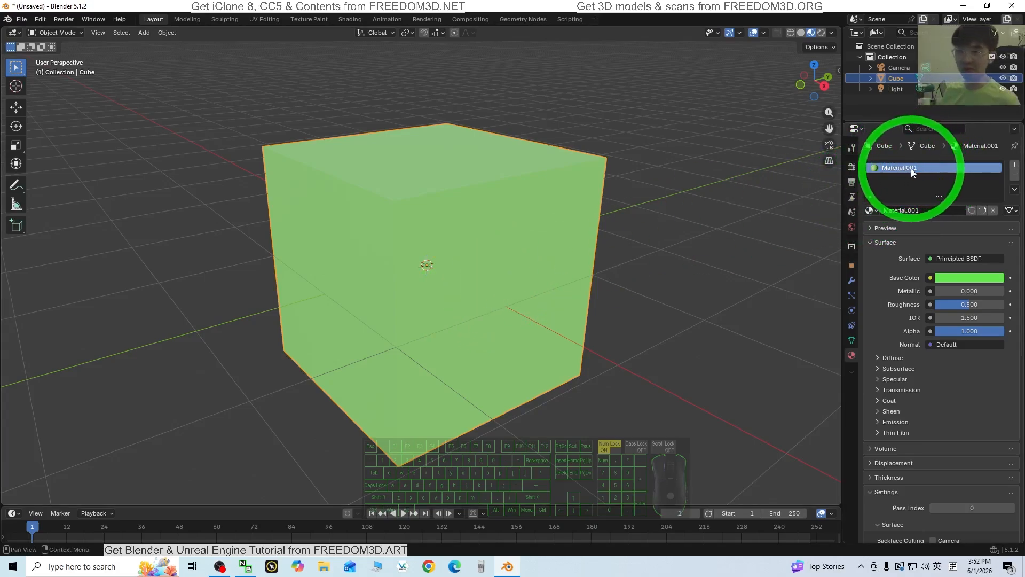
Rename the green material from Material.001 to 'green'
double_click(927, 168)
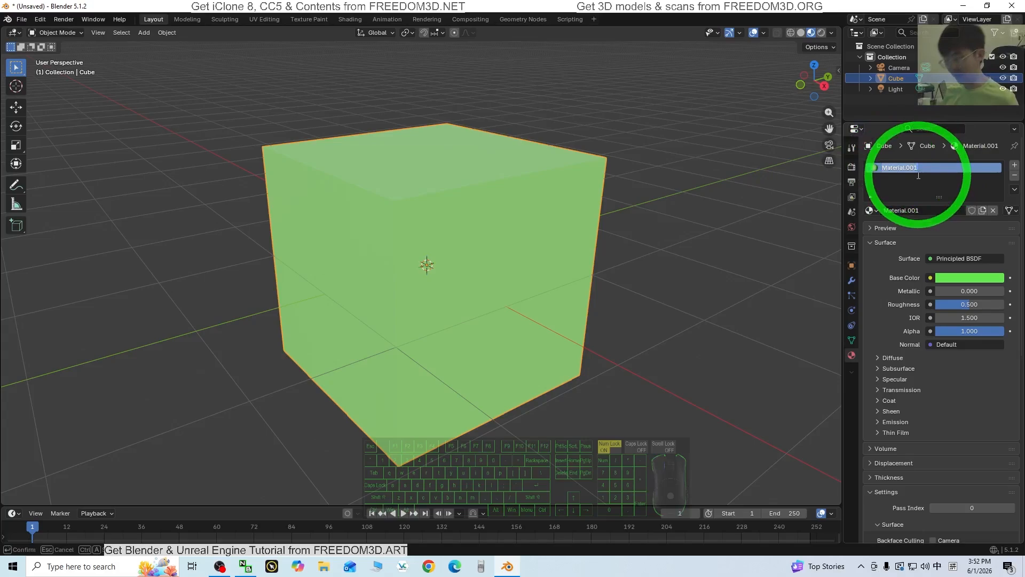
key(BackSpace)
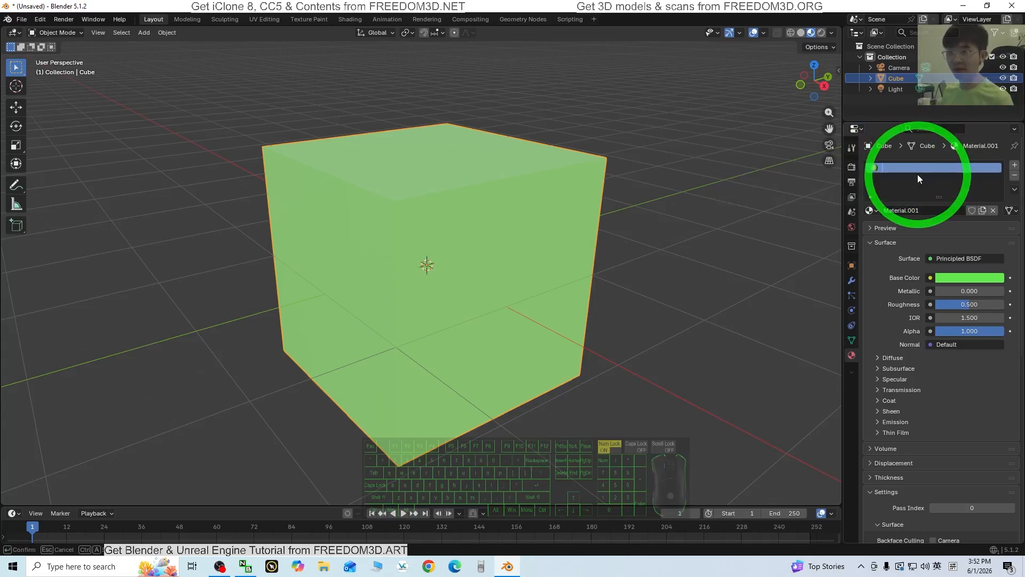
text(green)
key(Return)
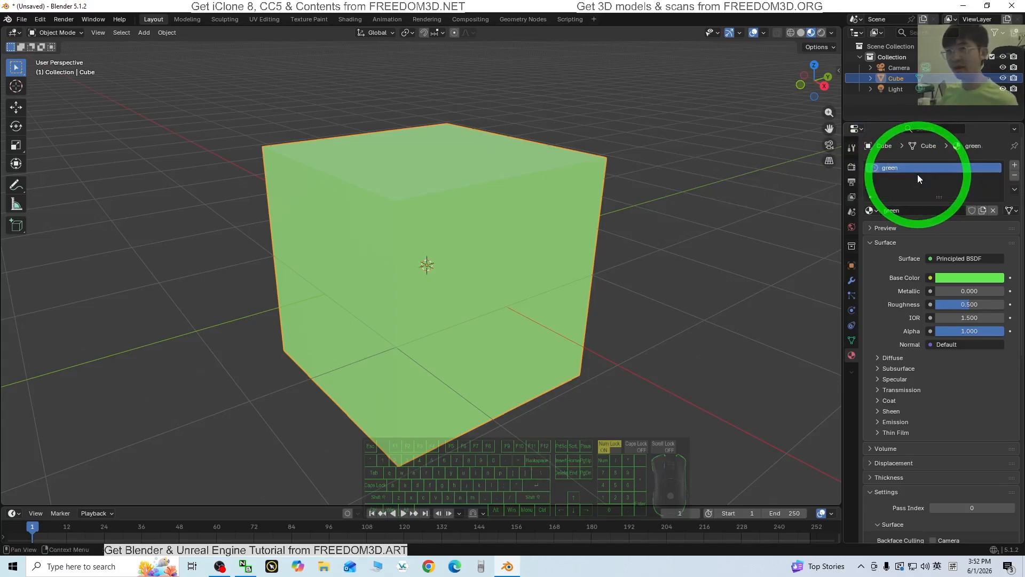
Add a second material slot holding a new Material.001 with a red-orange Base Color
click(1015, 167)
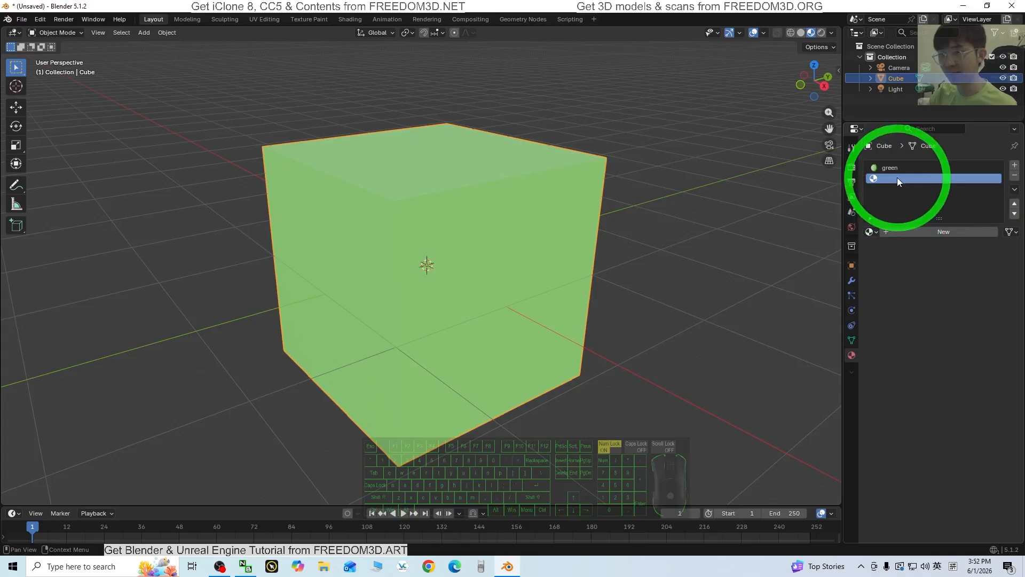
click(917, 231)
click(944, 299)
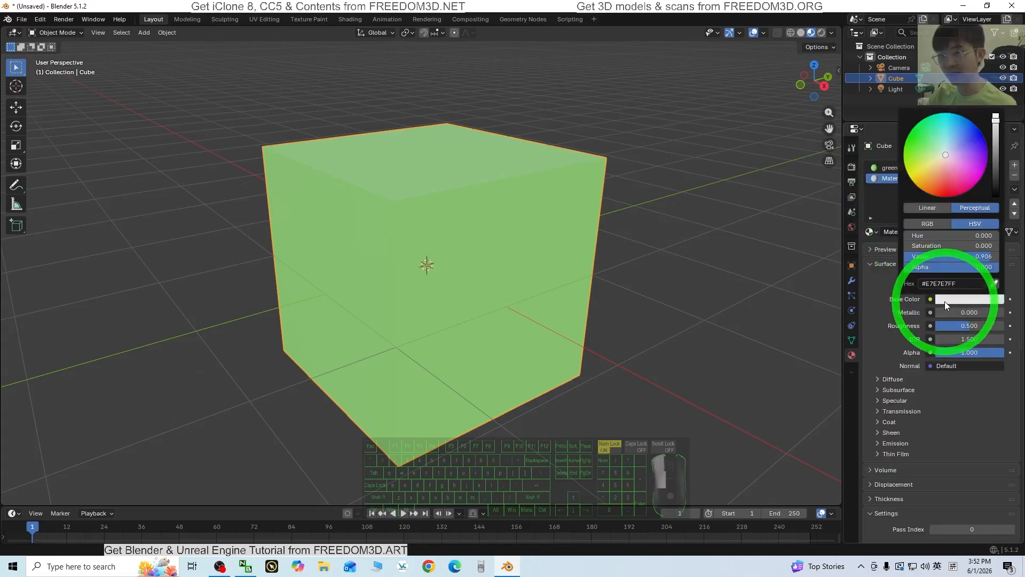
drag(949, 155, 937, 196)
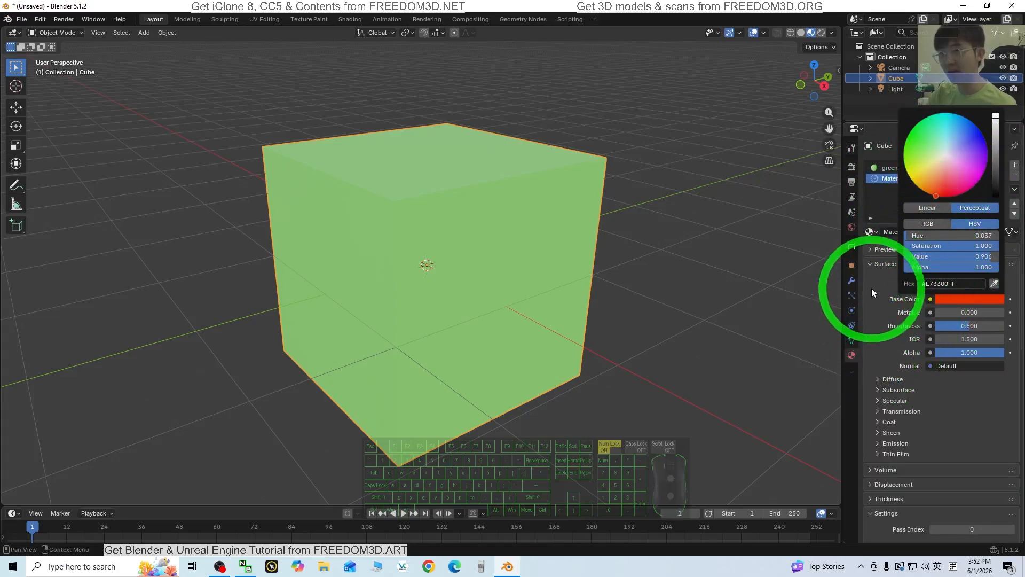
click(526, 214)
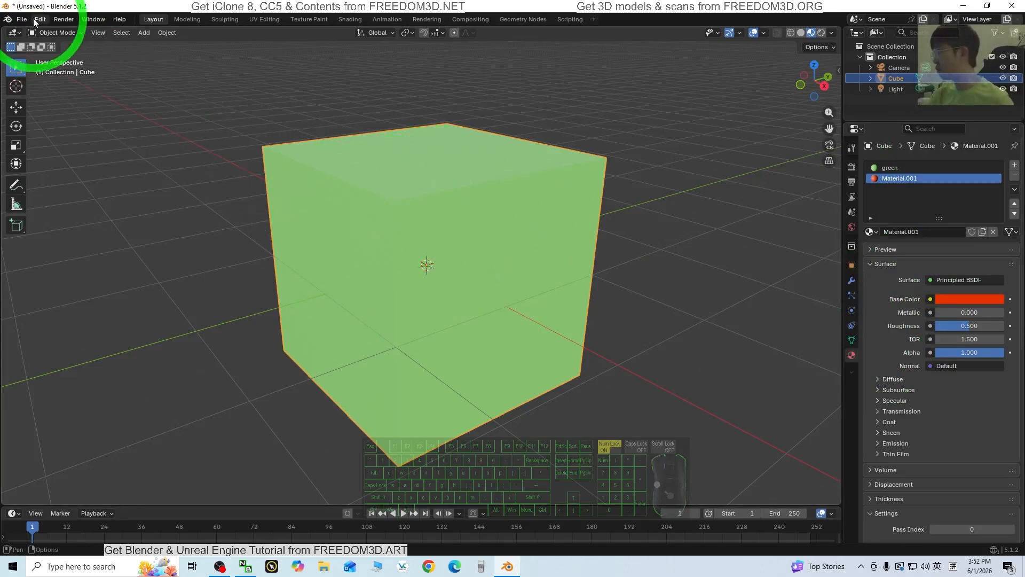
Enter Edit Mode with face selection and select the cube's front-left face
click(52, 32)
click(52, 53)
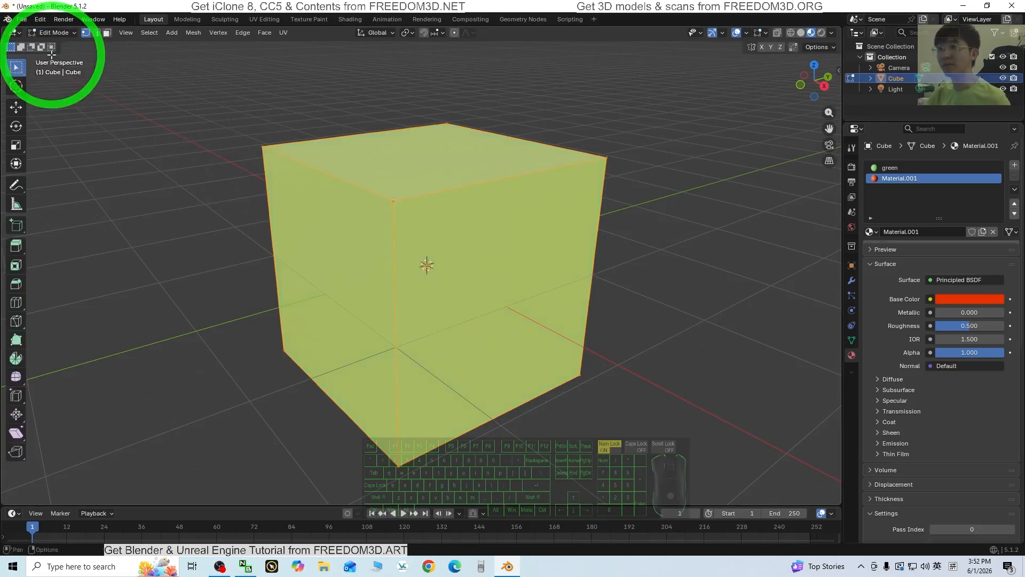
middle_drag(267, 389, 252, 355)
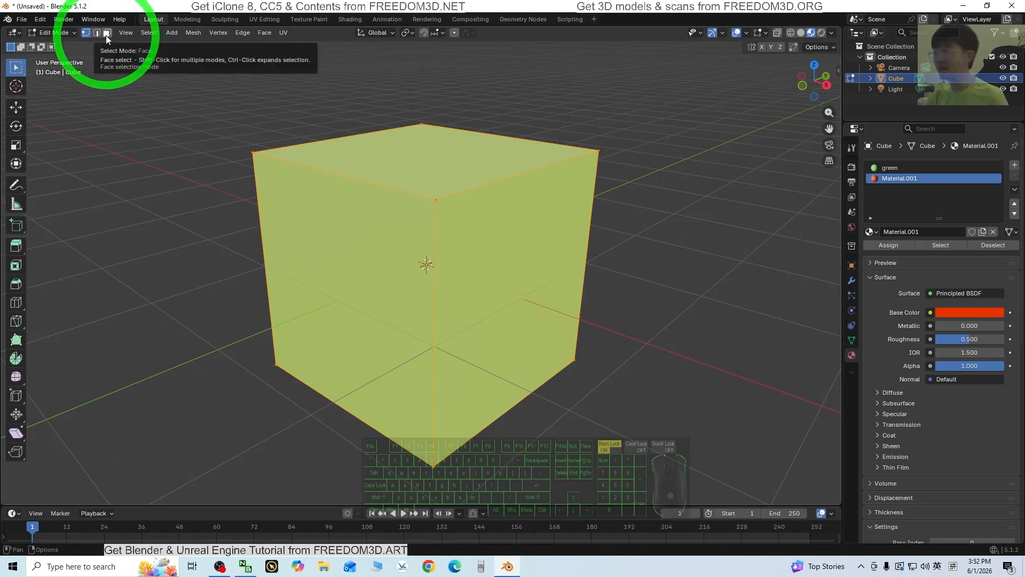
click(106, 36)
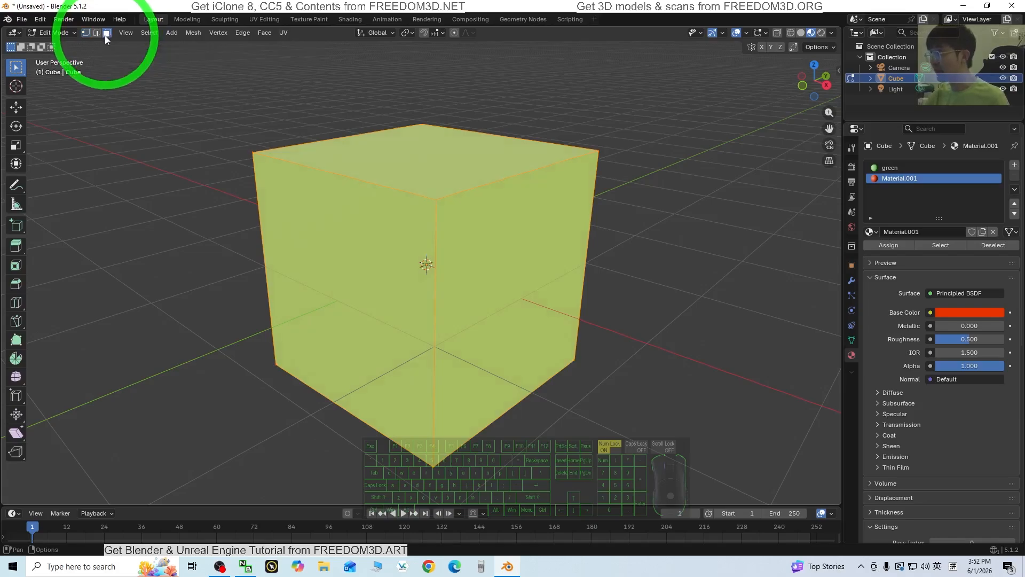
click(356, 245)
click(518, 230)
click(469, 161)
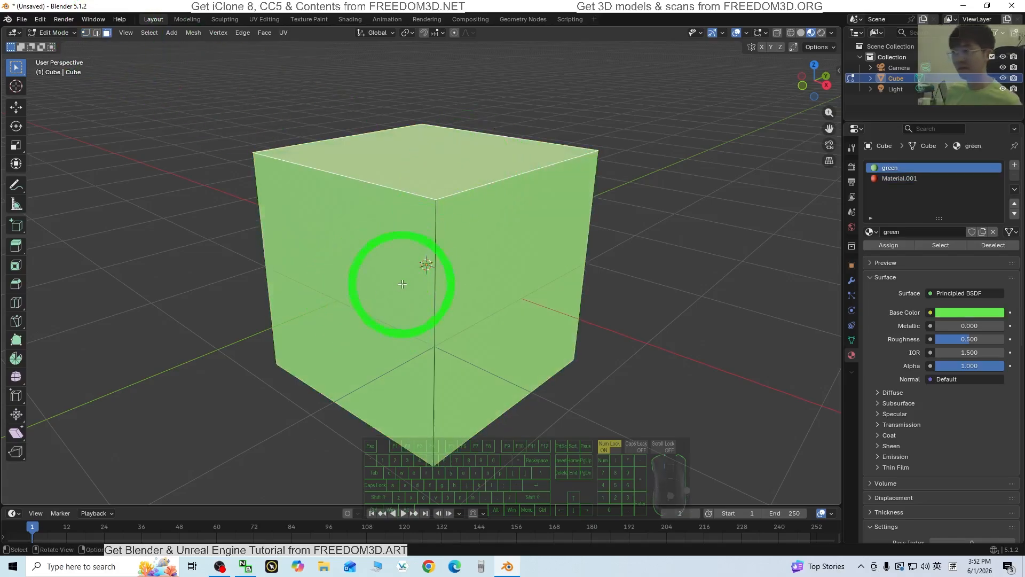
middle_drag(402, 283, 343, 263)
click(351, 263)
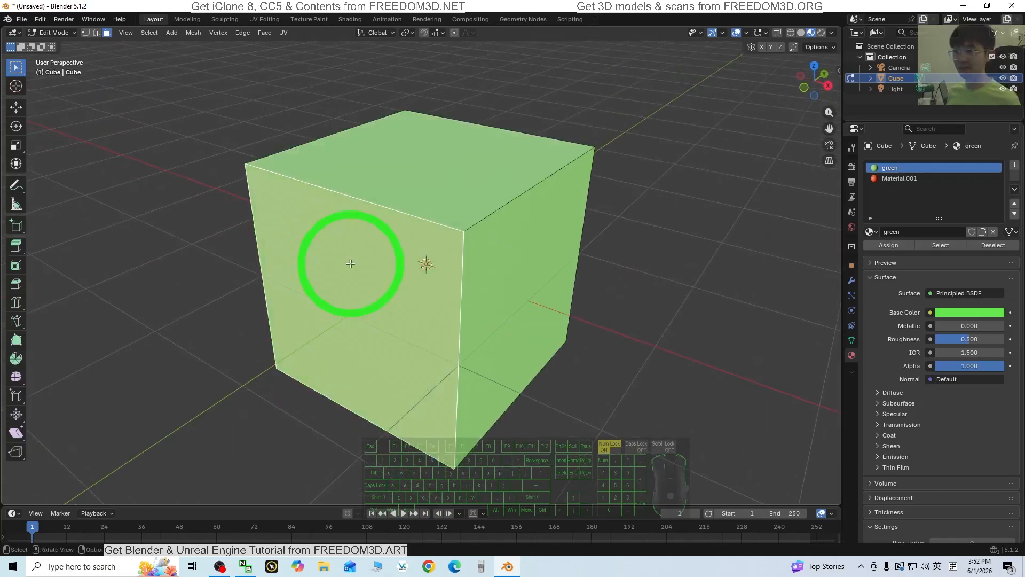
Name the second material 'red' and assign it to the cube's front face
click(903, 179)
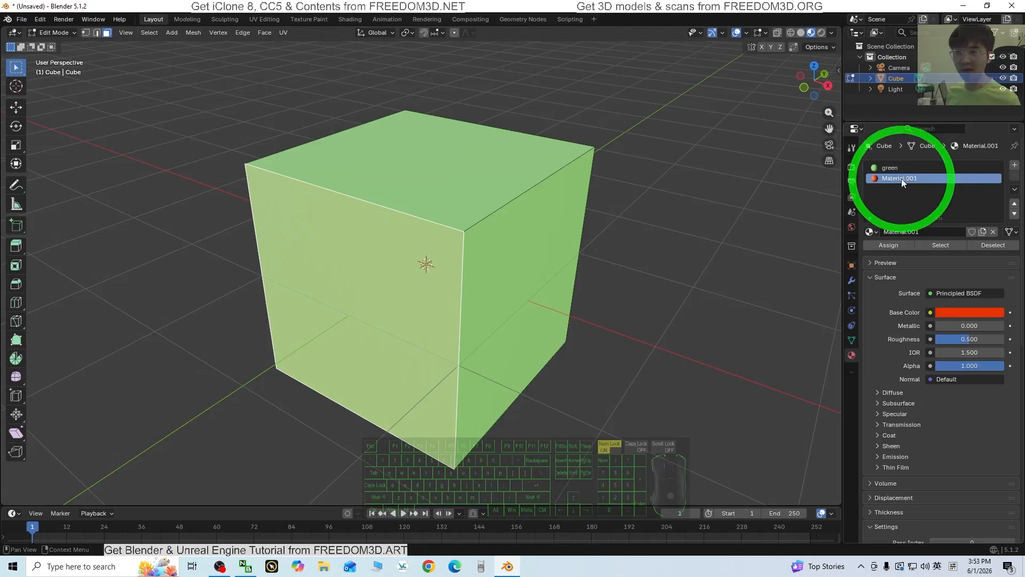
double_click(905, 181)
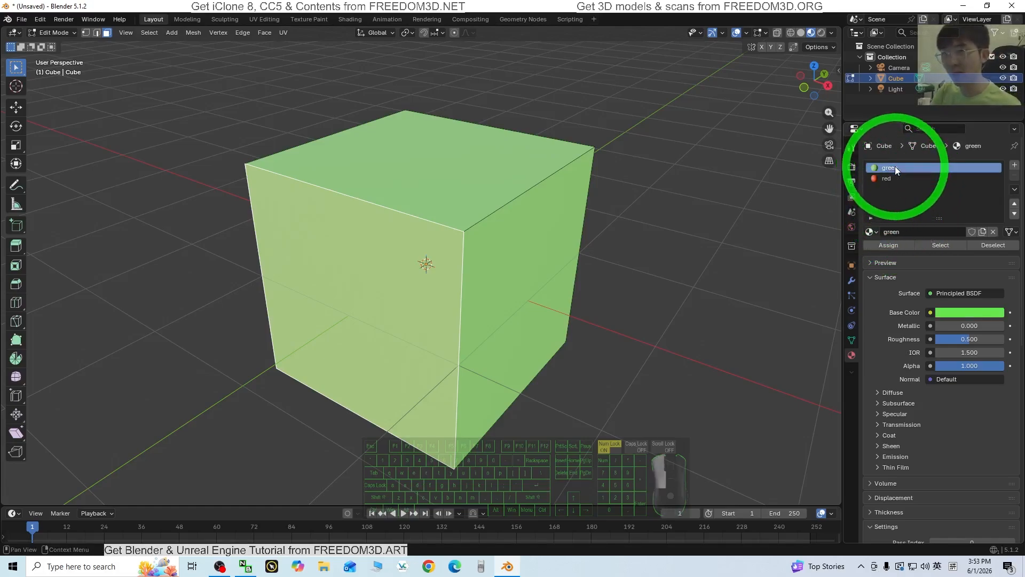
click(357, 276)
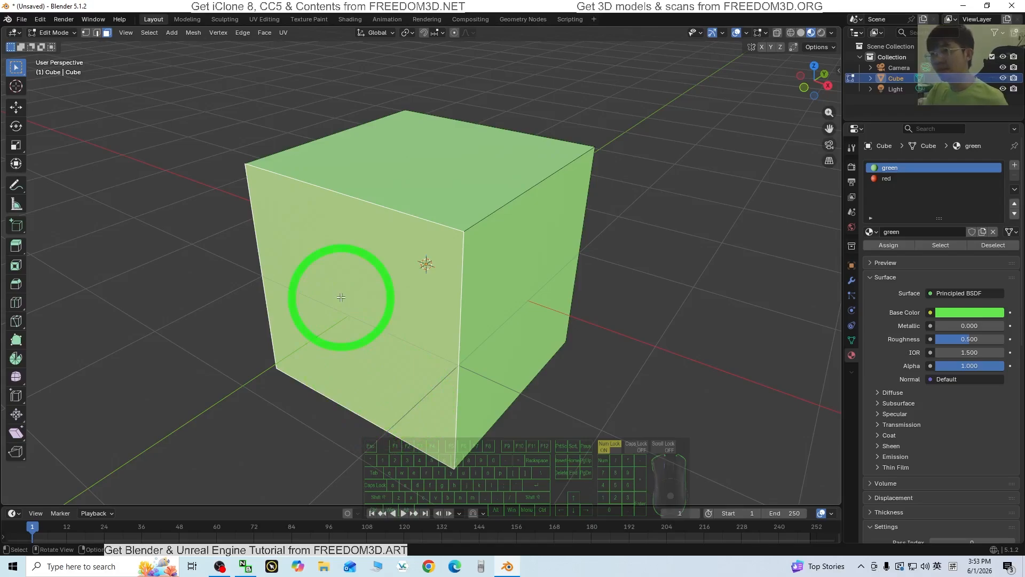
click(895, 177)
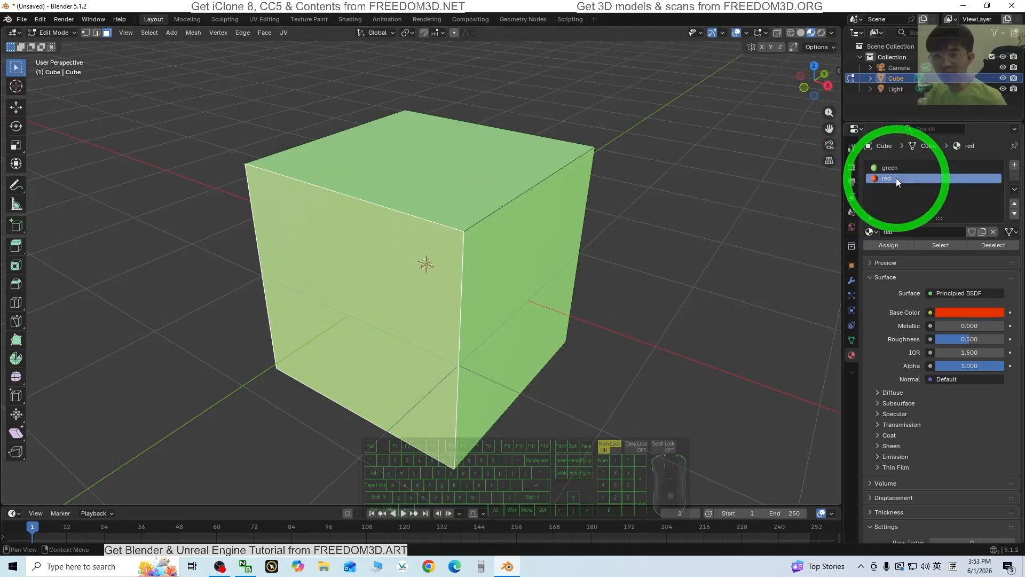
click(898, 245)
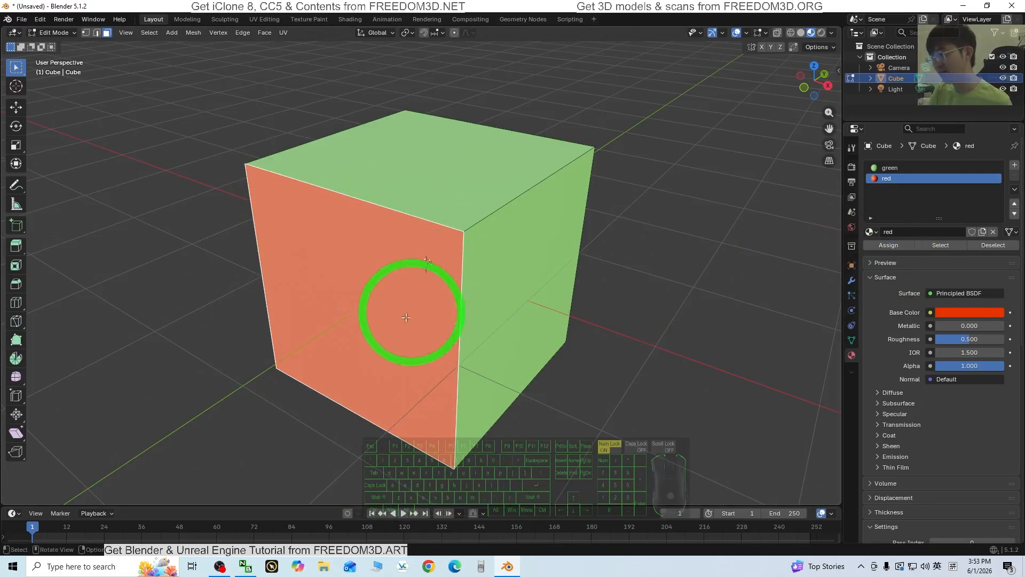
Select the cube's green top and left faces from a new angle
middle_drag(411, 314, 608, 357)
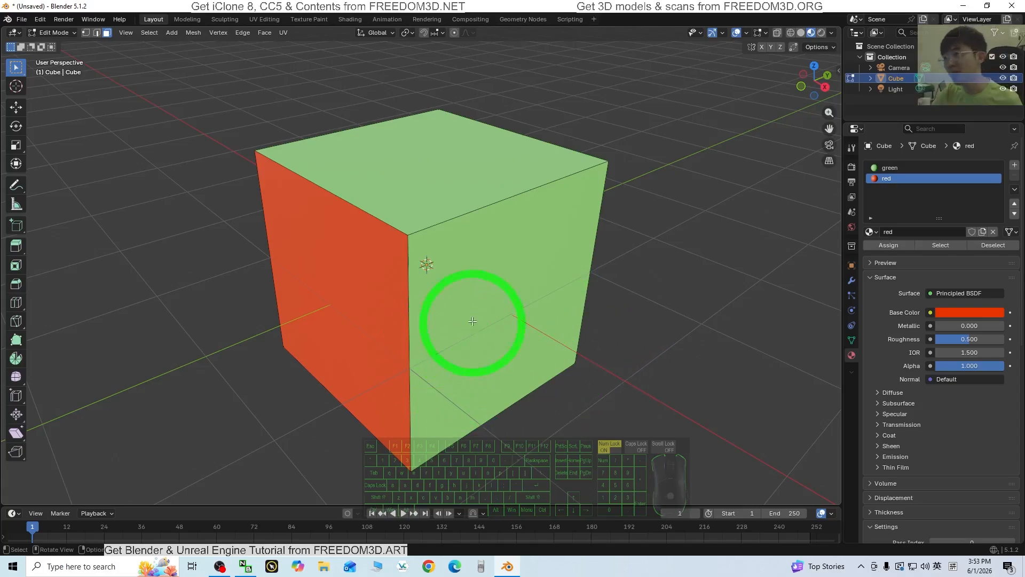
mouse_move(408, 393)
middle_down()
mouse_move(485, 416)
mouse_move(403, 386)
middle_up()
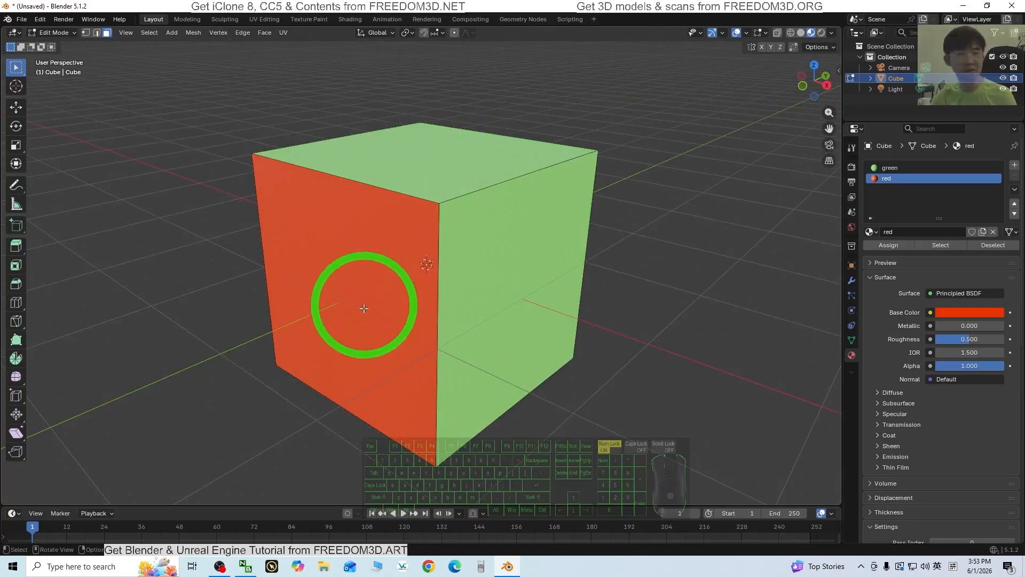
middle_drag(361, 299, 466, 320)
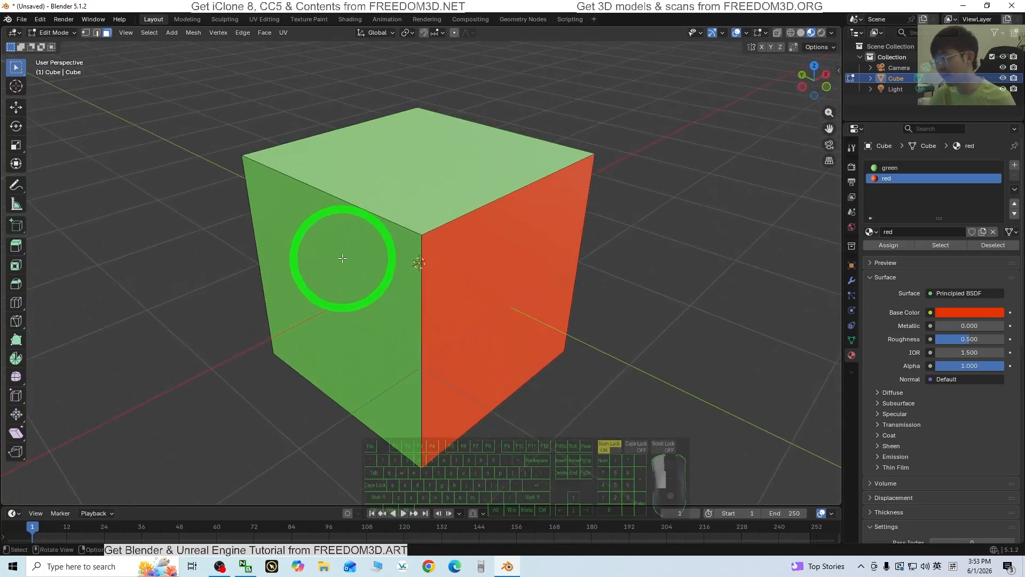
click(340, 252)
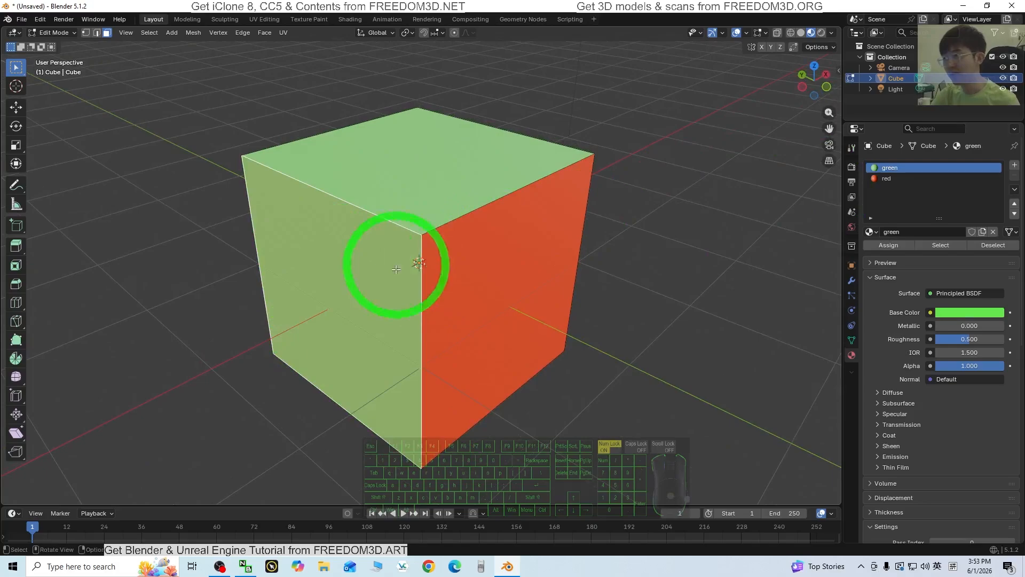
click(487, 170)
shift+click(345, 284)
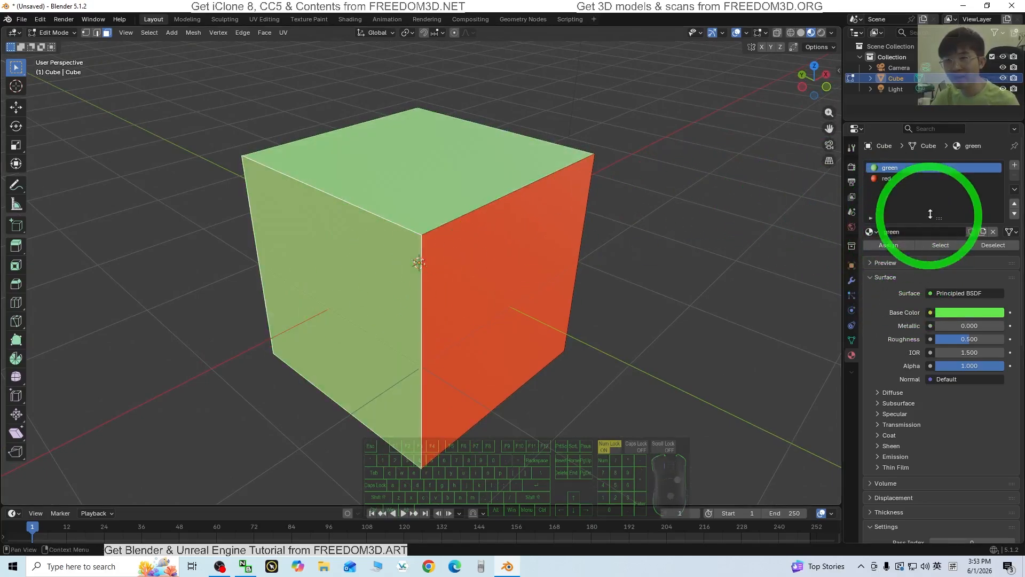
Add a third material slot with a new material whose Base Color is blue
click(1014, 165)
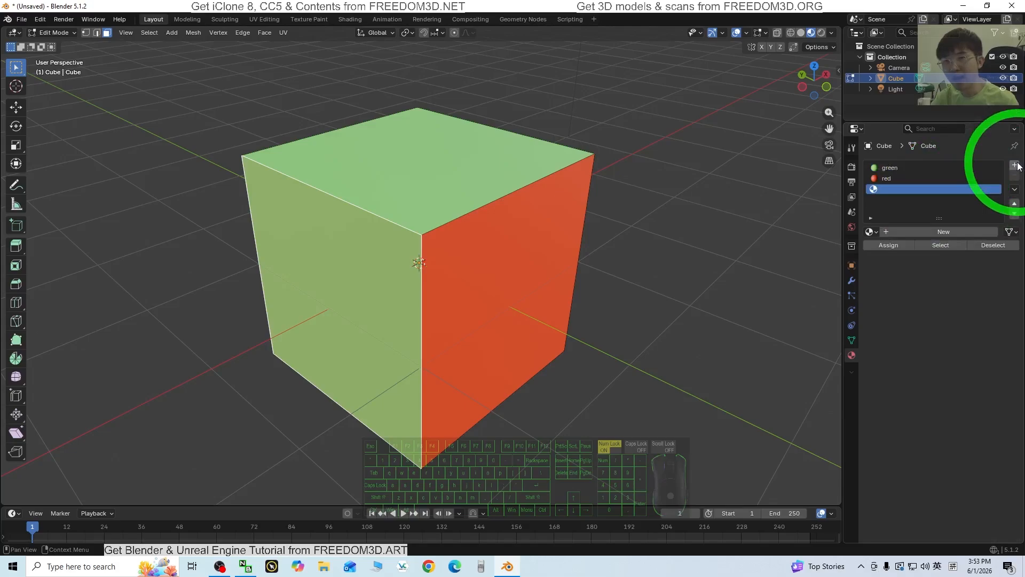
click(910, 191)
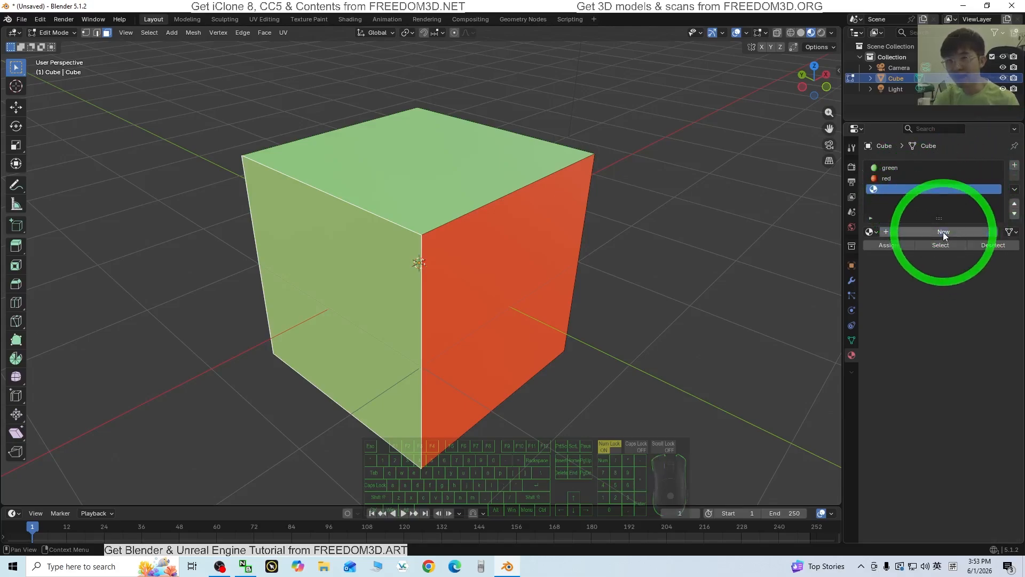
click(943, 232)
click(958, 313)
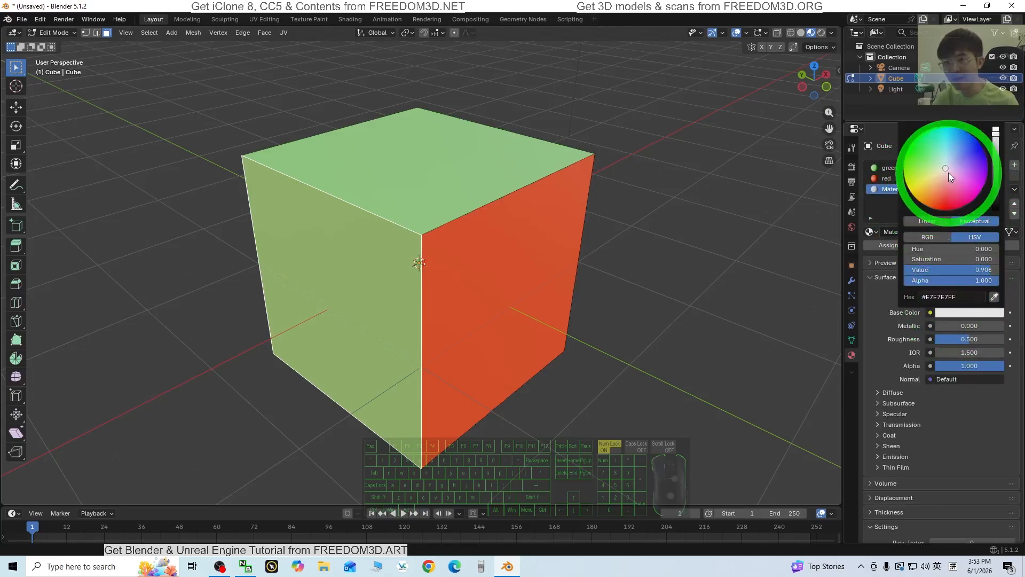
drag(948, 172, 966, 132)
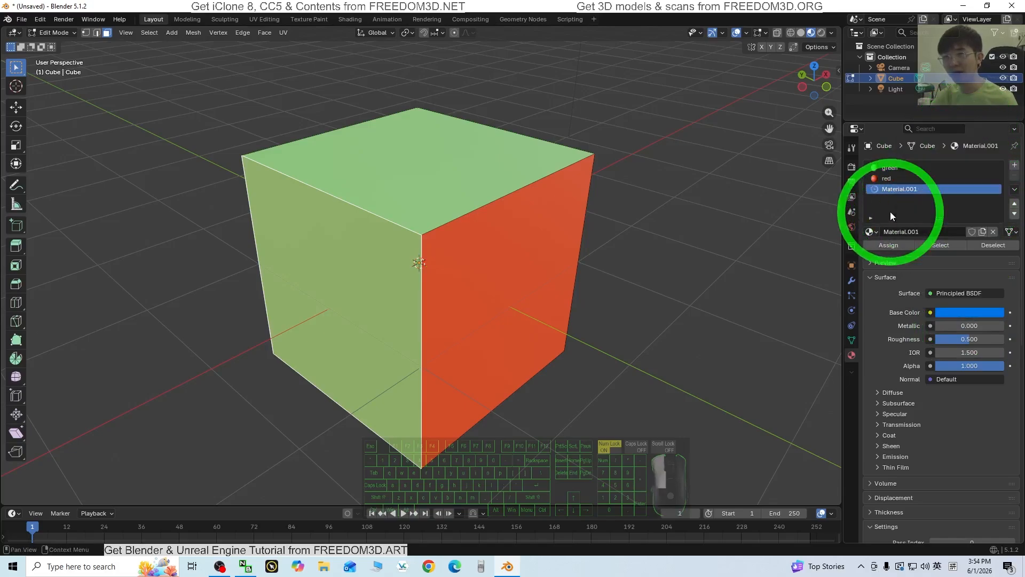
Name the third material 'blue' and assign it to the selected side face
double_click(901, 188)
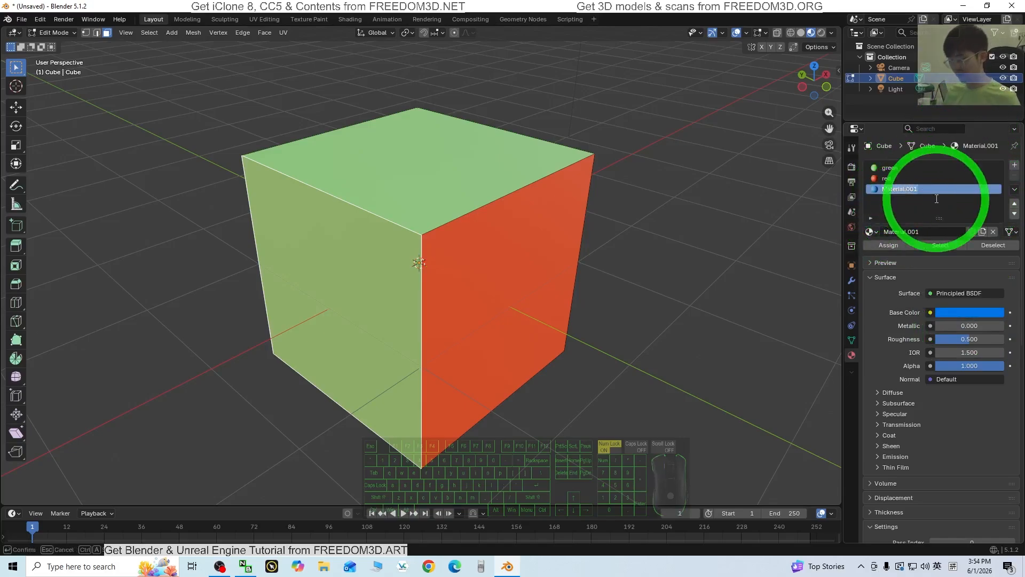
text(blue)
key(Return)
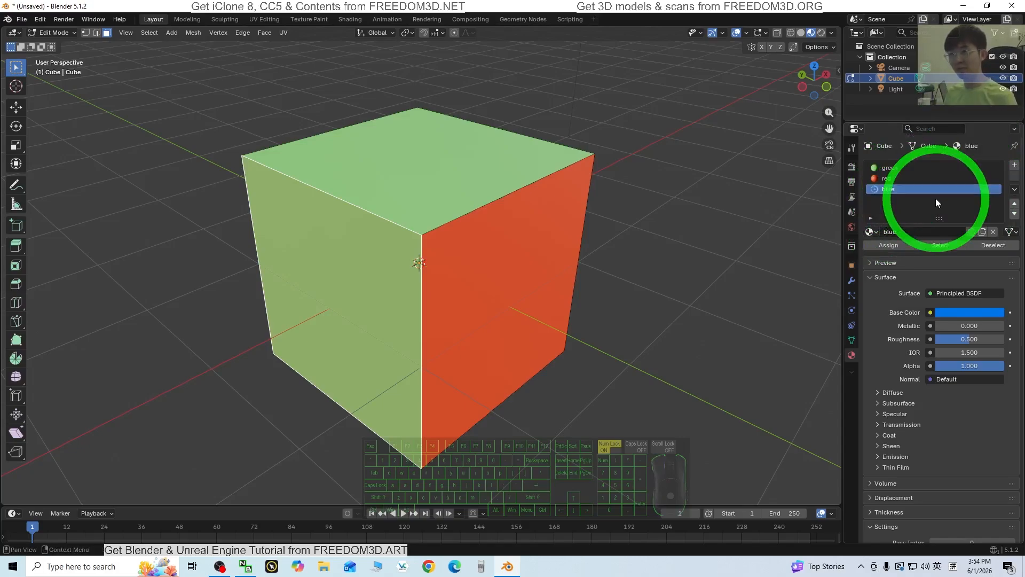
click(890, 245)
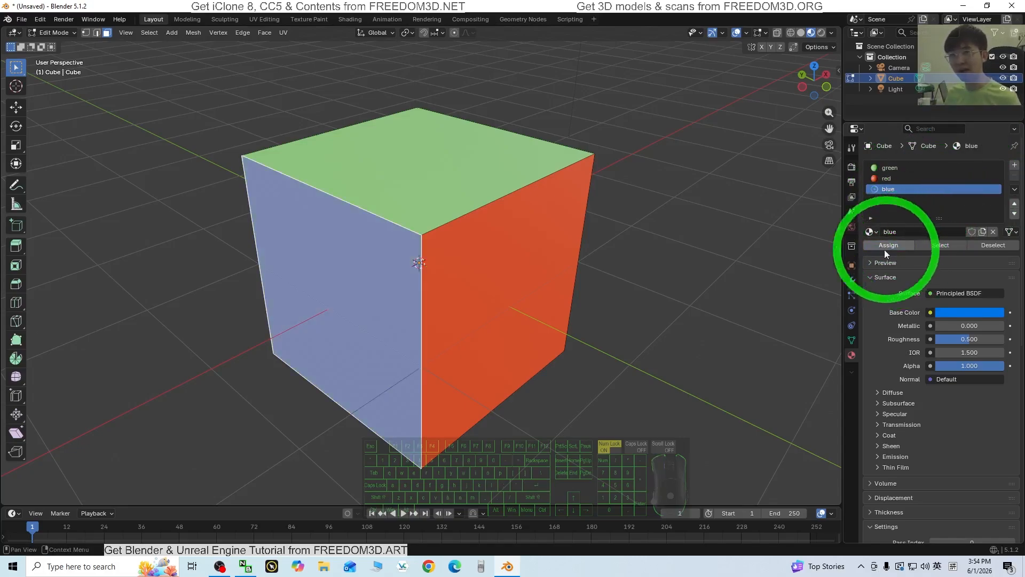
click(451, 185)
middle_drag(400, 273, 579, 342)
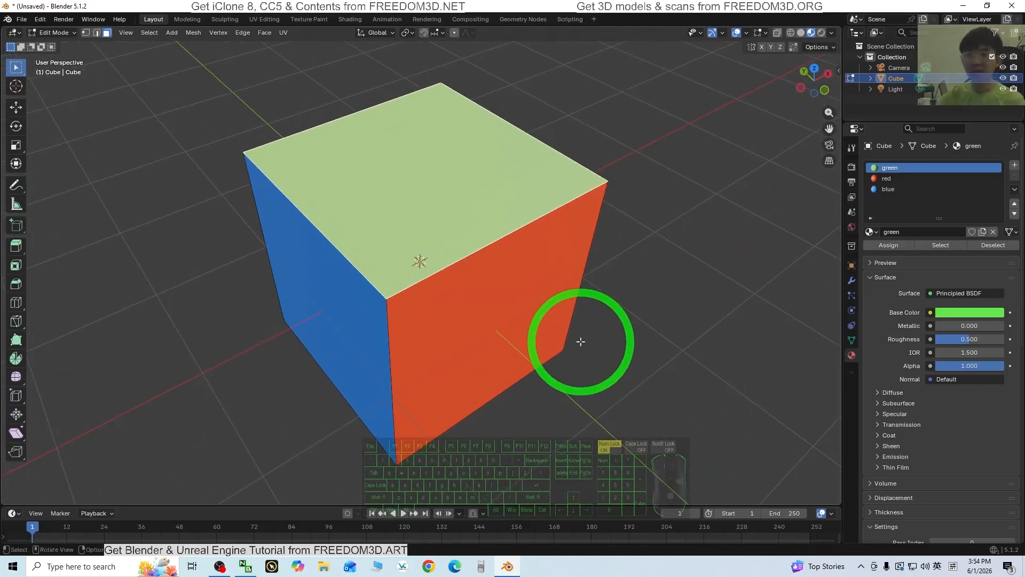
Return to Object Mode and select the cube, showing its green top, blue and red sides
click(59, 32)
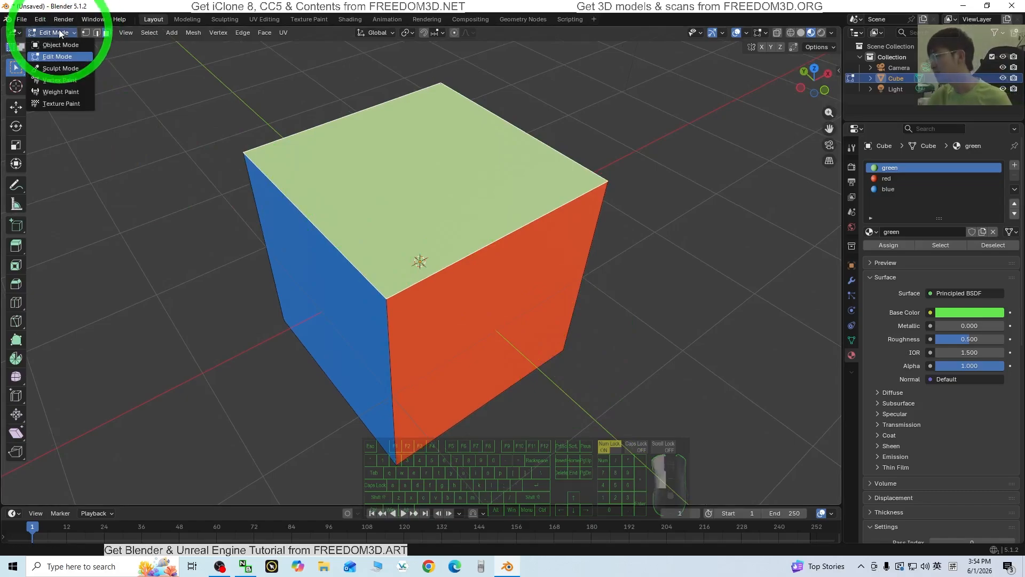
click(52, 42)
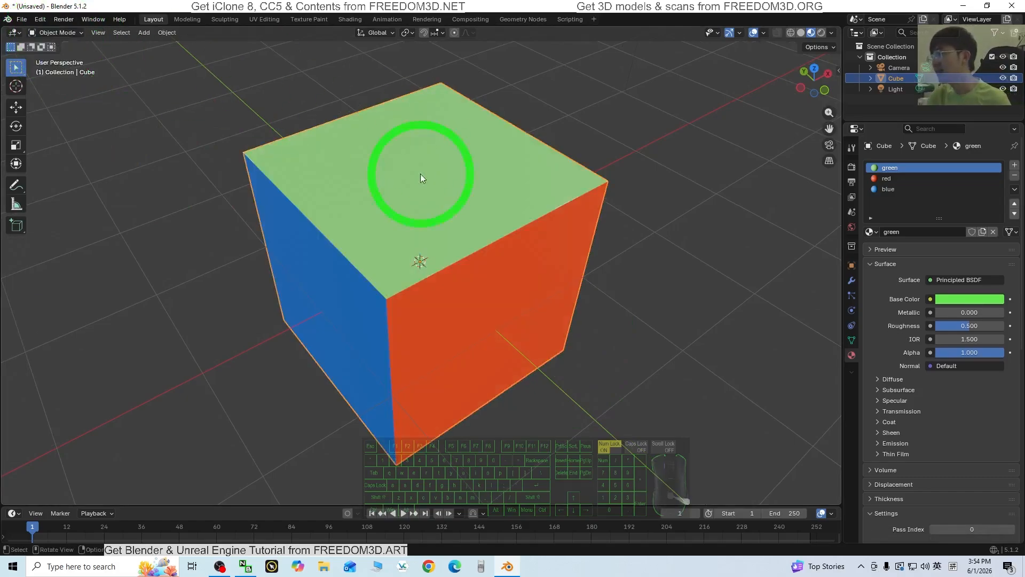
click(64, 32)
click(48, 55)
middle_drag(434, 320, 320, 201)
click(62, 33)
click(60, 45)
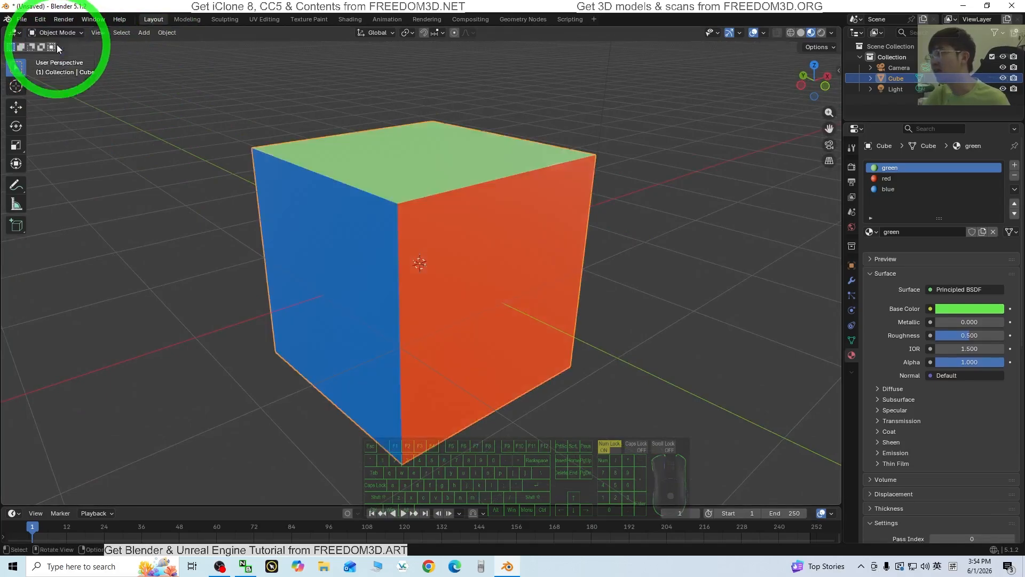
middle_drag(406, 299, 611, 266)
click(439, 206)
middle_drag(466, 245, 398, 299)
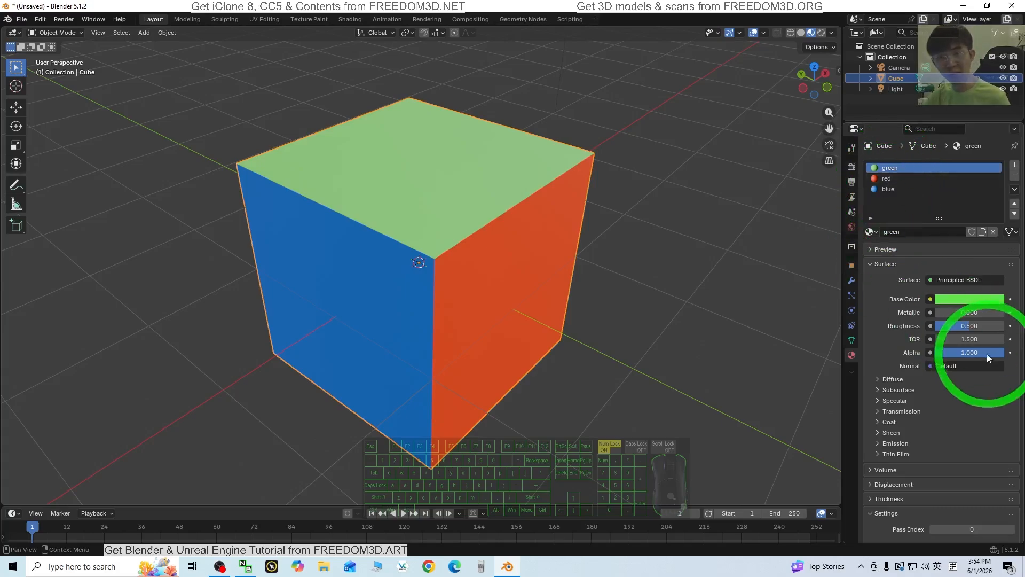
middle_drag(659, 337, 577, 240)
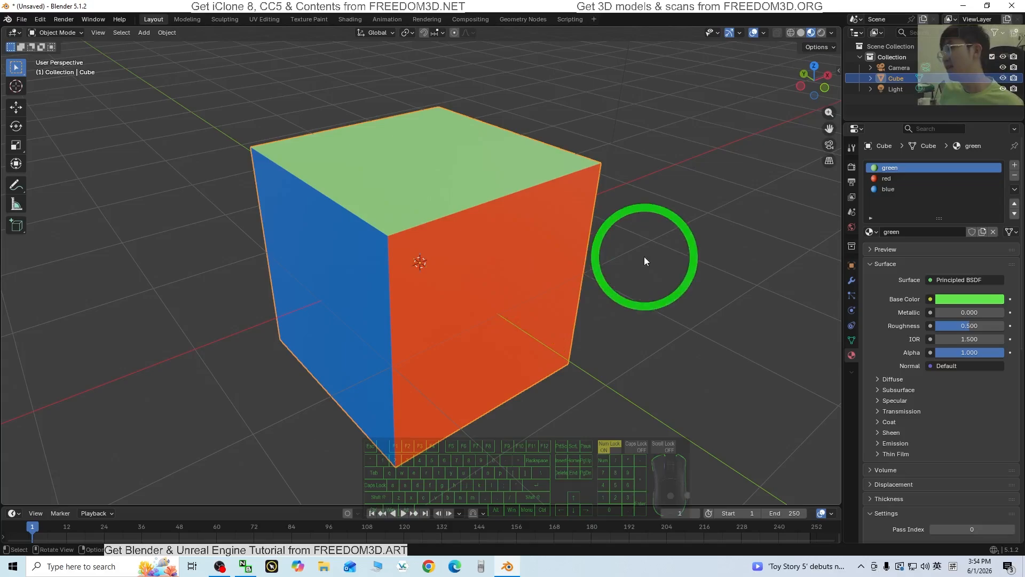
middle_drag(665, 262, 458, 266)
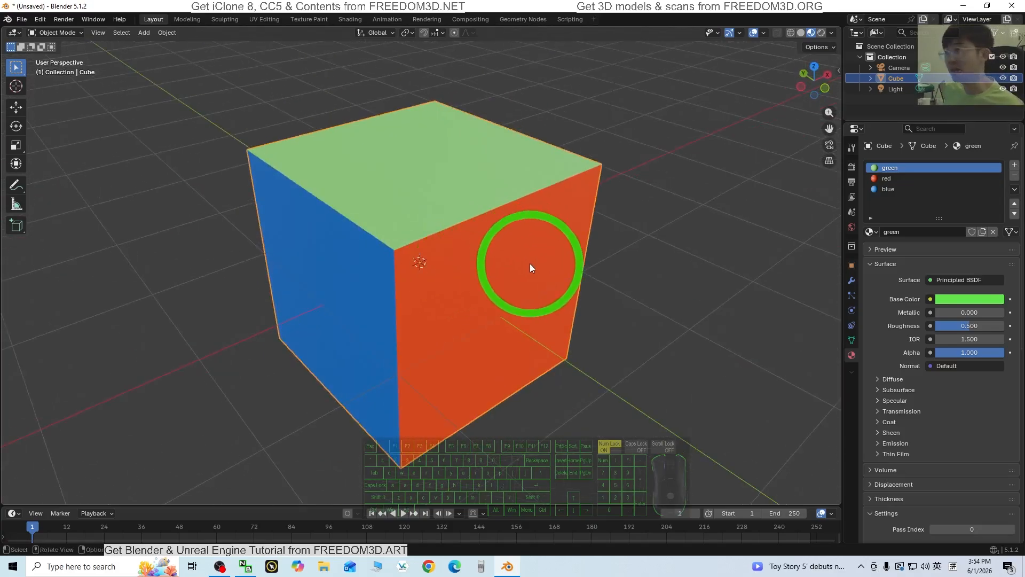
middle_drag(649, 295, 446, 305)
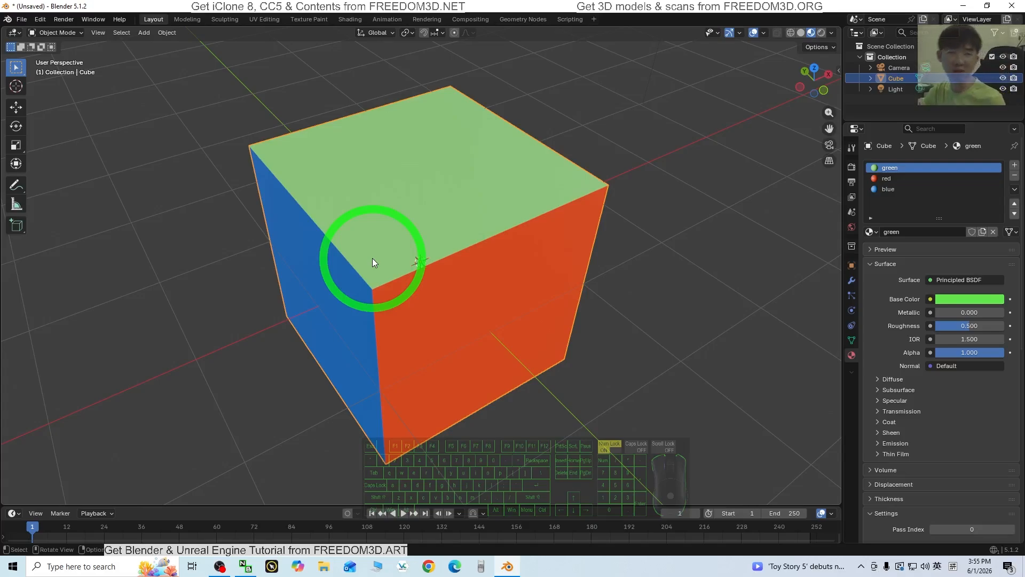
middle_drag(373, 257, 598, 279)
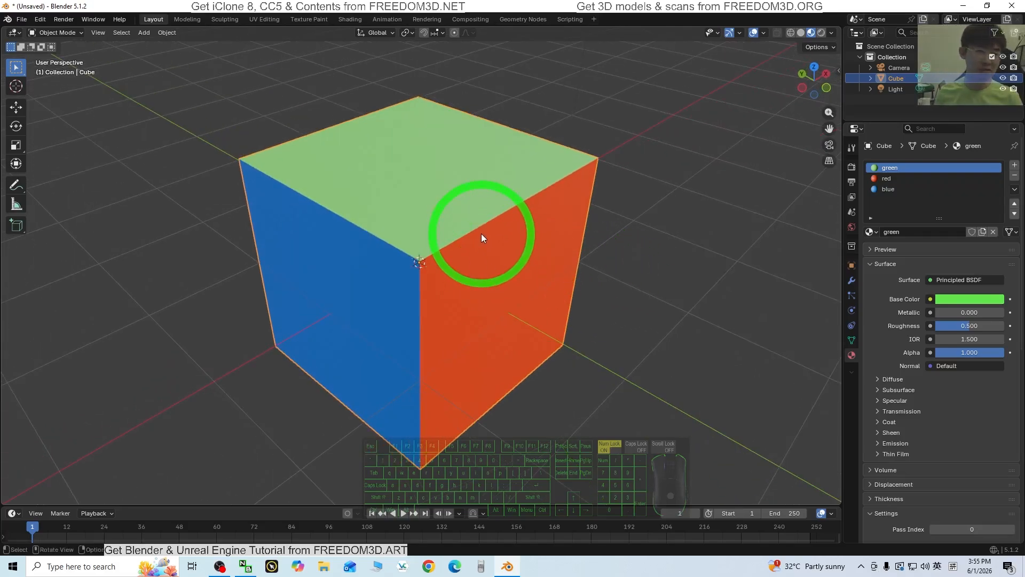
middle_drag(579, 279, 409, 317)
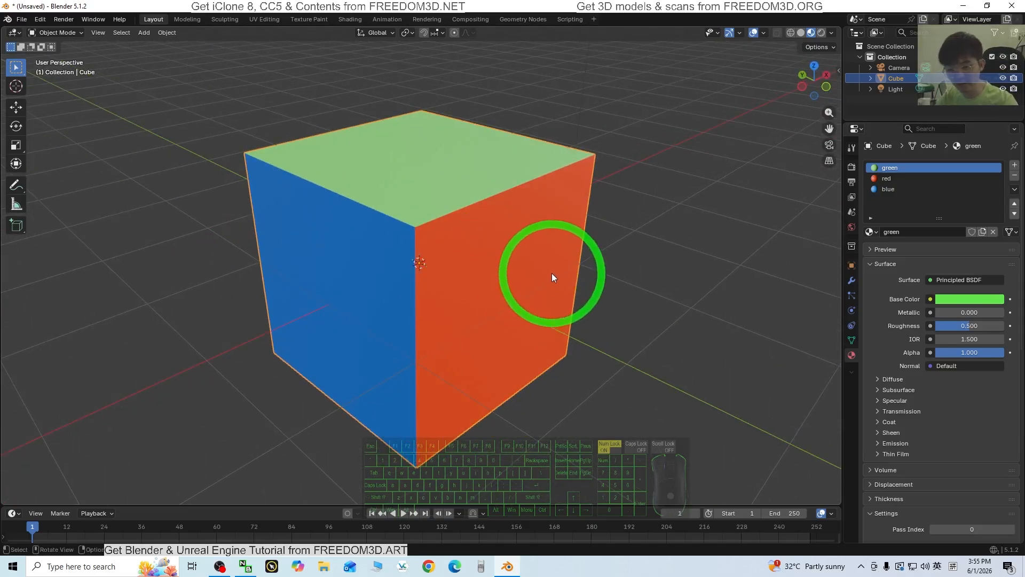
middle_drag(425, 354, 535, 298)
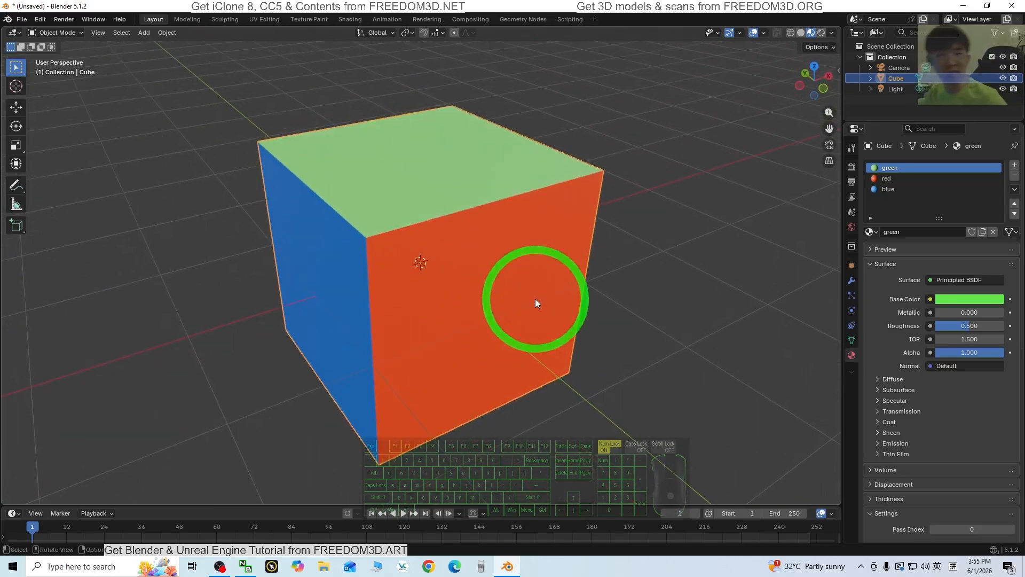
mouse_move(535, 299)
middle_down()
mouse_move(473, 318)
mouse_move(539, 291)
mouse_move(521, 201)
mouse_move(395, 227)
mouse_move(525, 299)
middle_up()
middle_drag(646, 271, 393, 267)
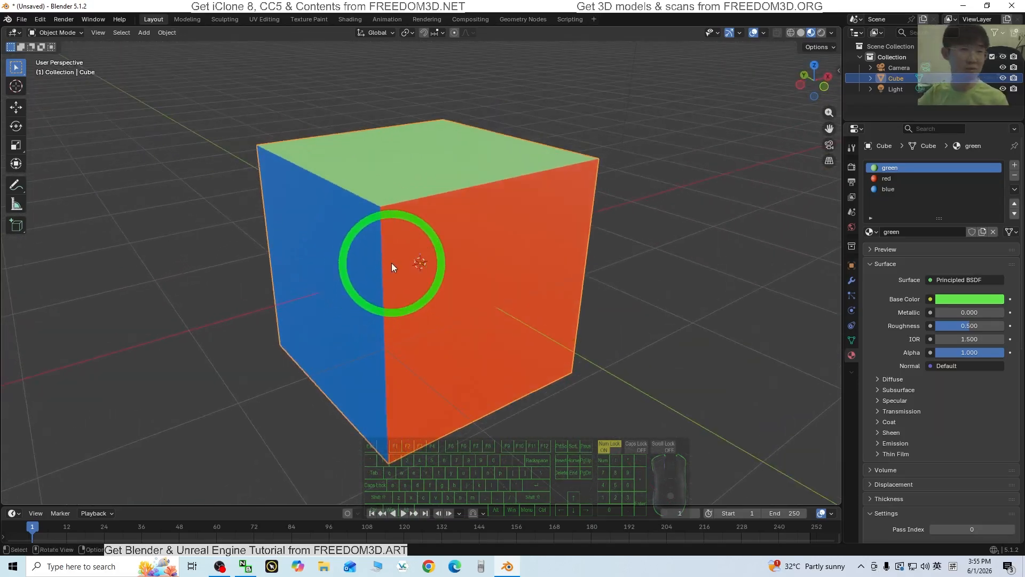